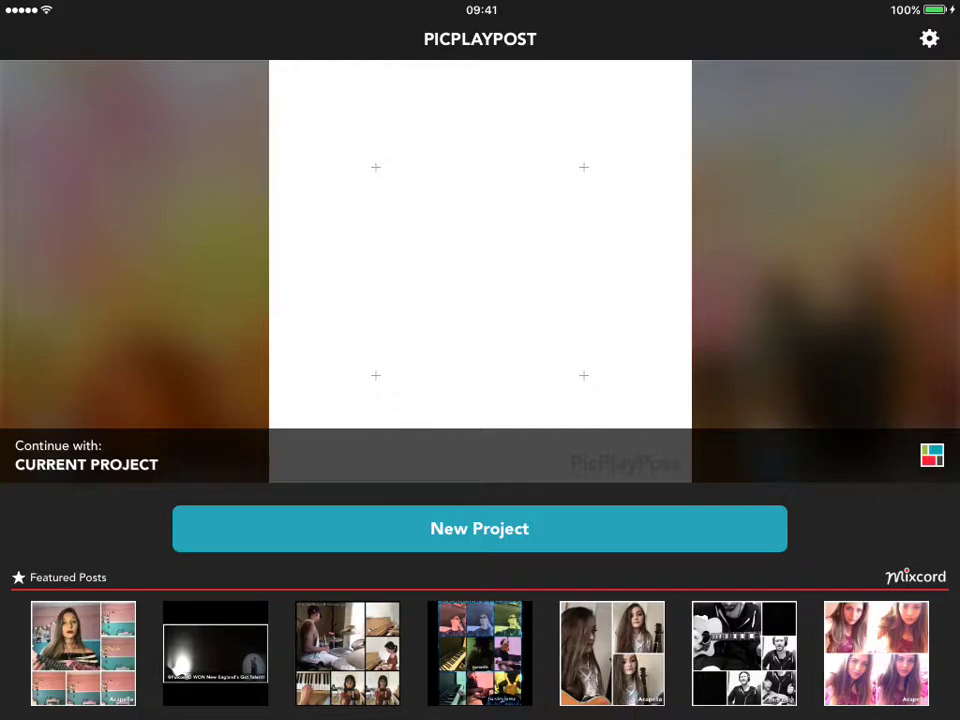
Start a new collage project using the Classic 2x2 grid of four equal squares
click(479, 528)
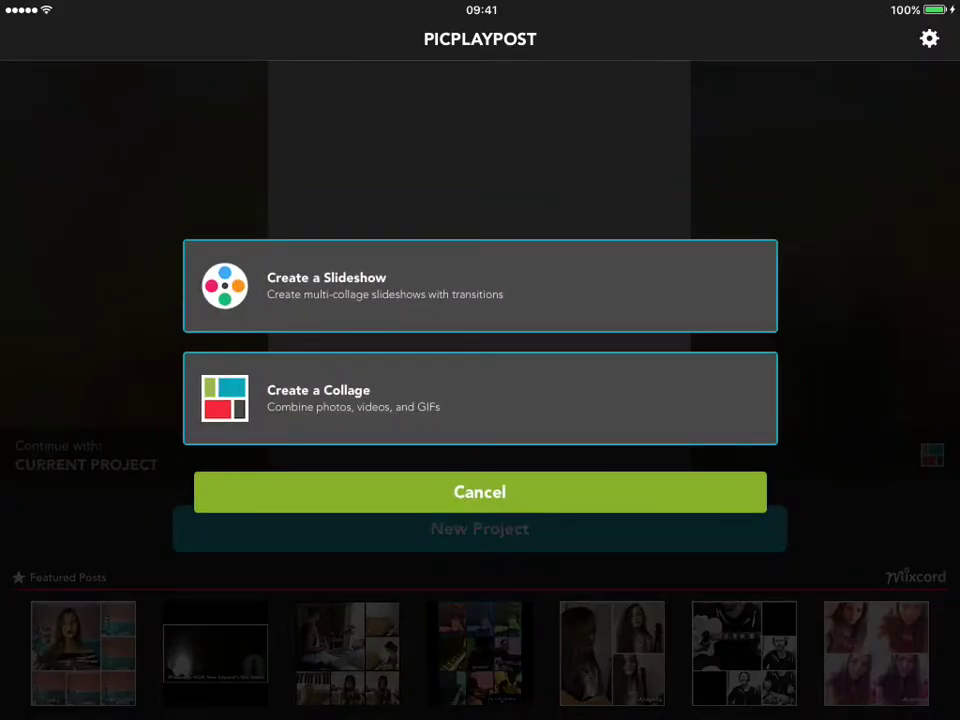
click(480, 398)
click(543, 421)
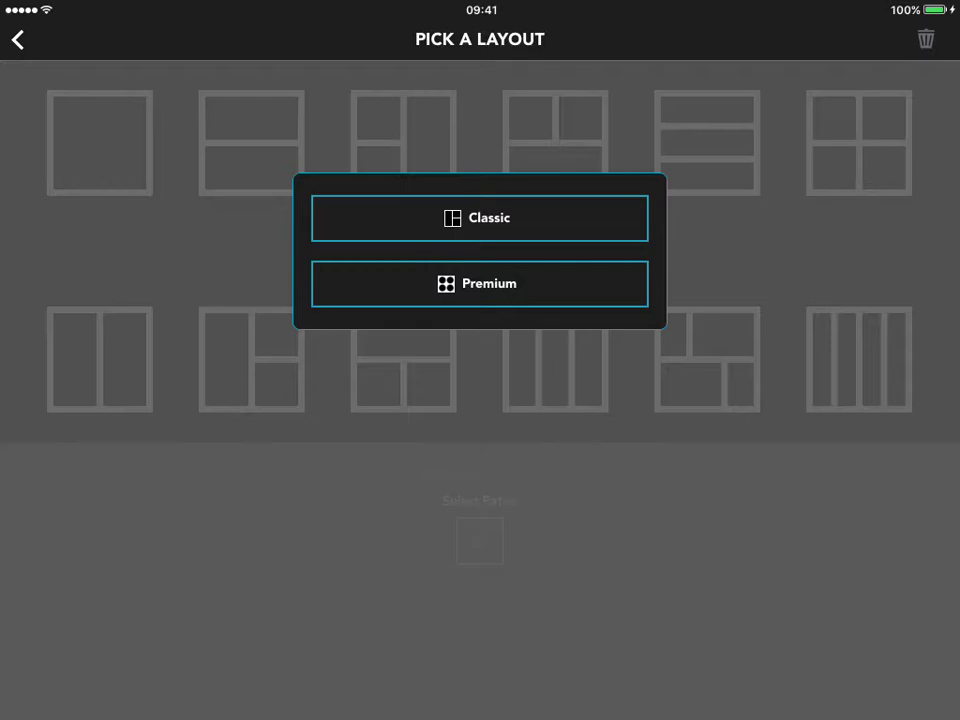
click(480, 218)
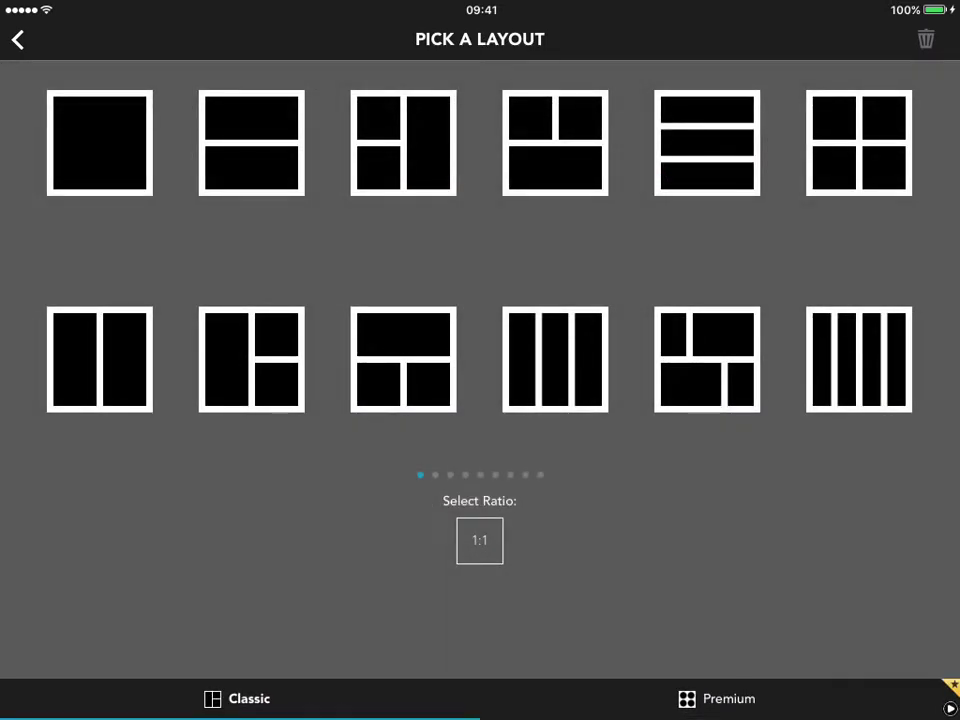
click(858, 142)
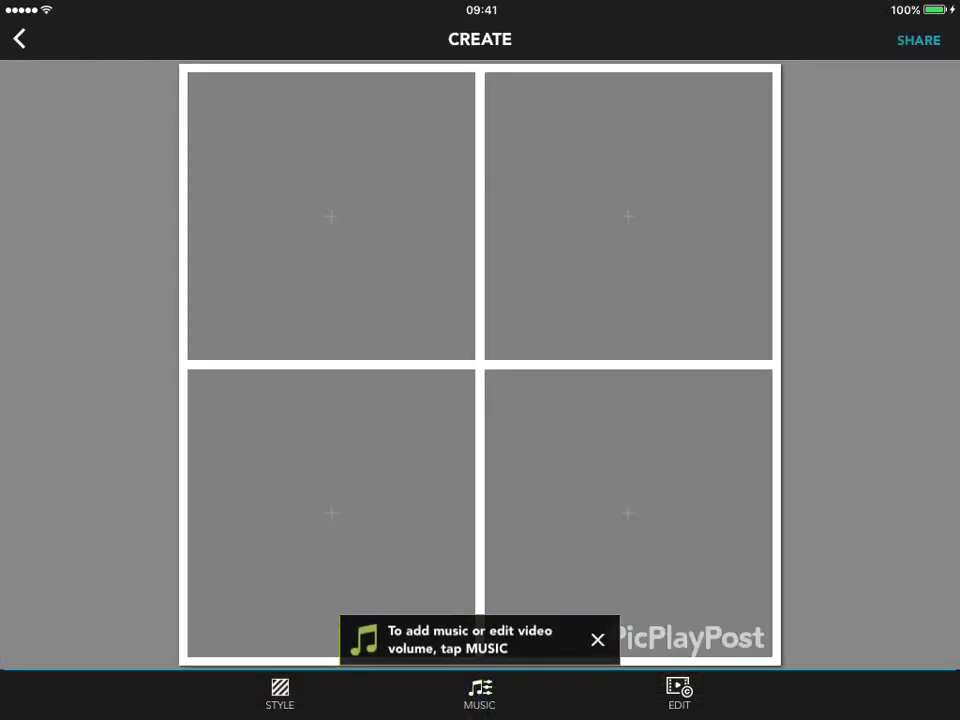
Load the 00:14 video of the man in the beige room into the top-left square
click(331, 215)
click(460, 342)
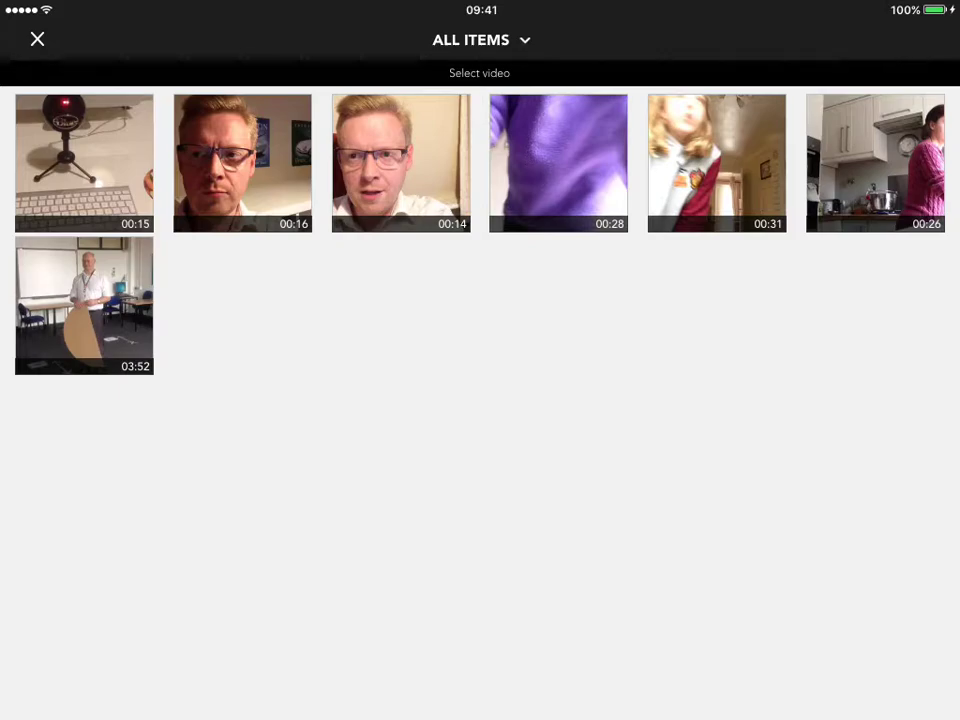
click(84, 163)
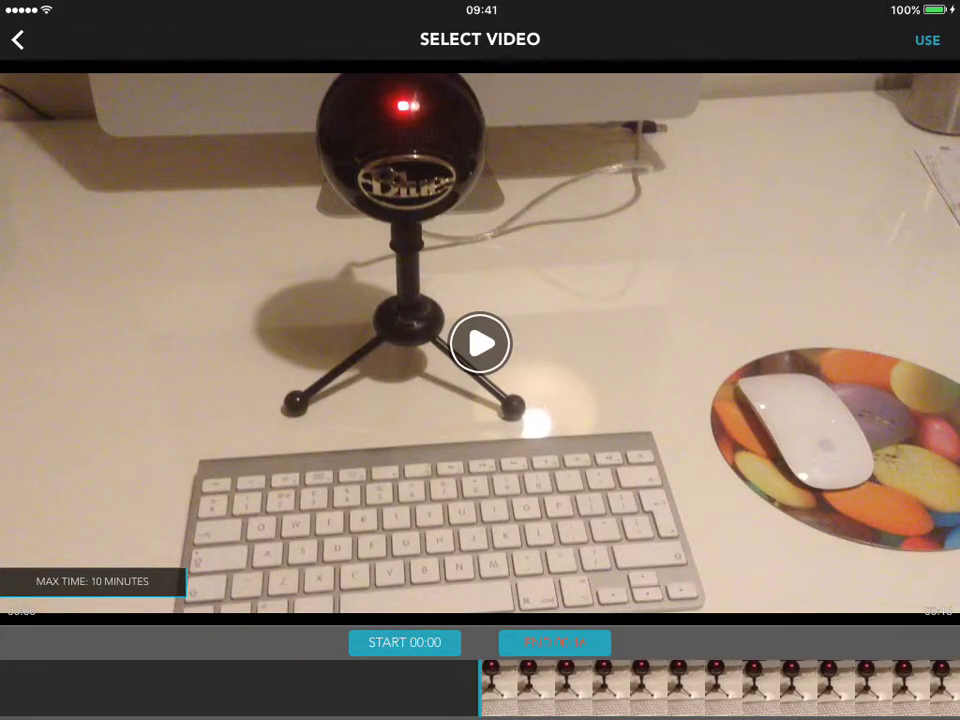
click(17, 39)
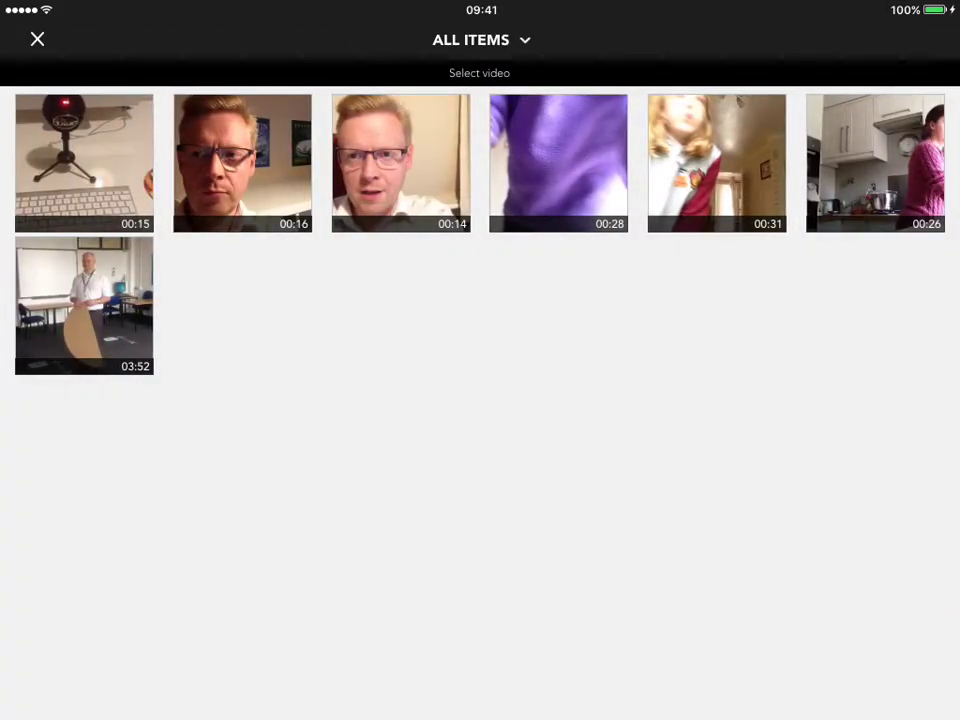
click(400, 163)
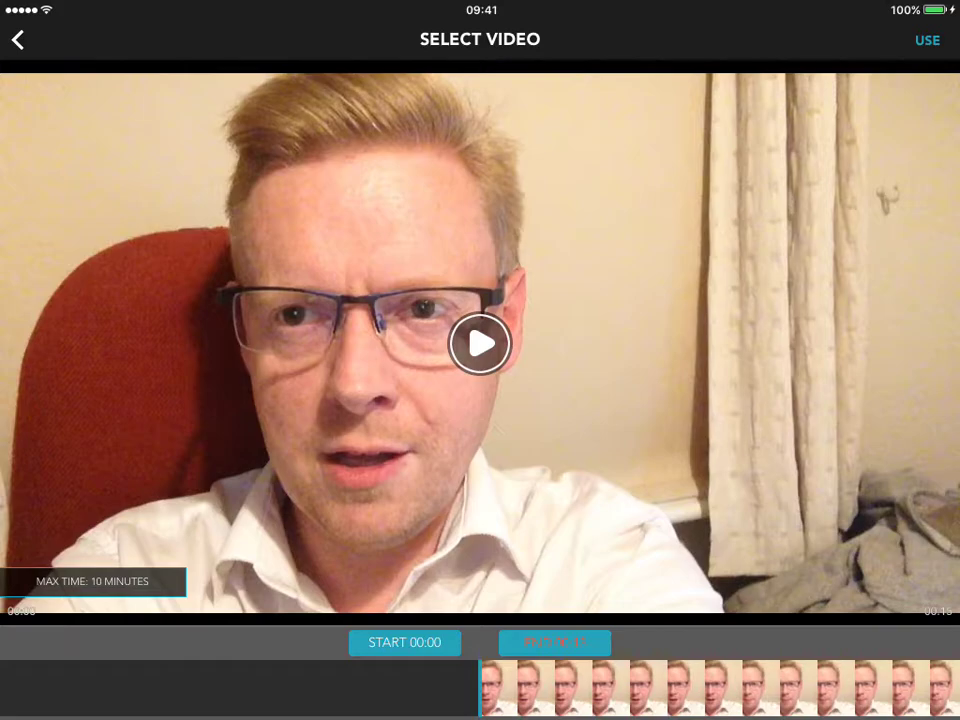
click(927, 40)
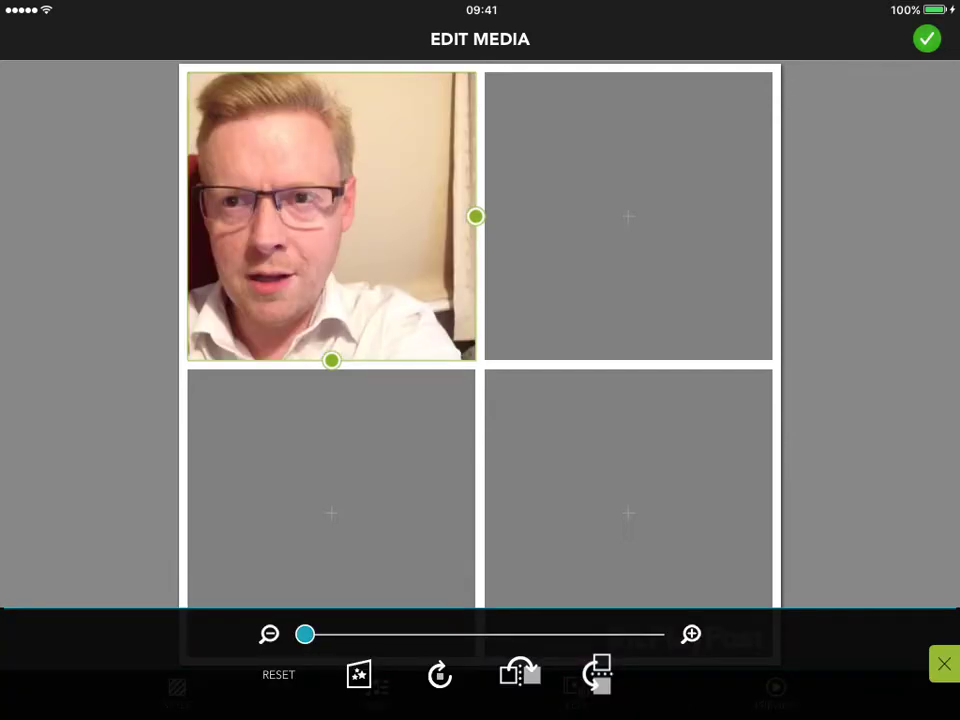
Add the green 'Walk through guide' graphic to the top-right square, dragged to show its title banner
click(628, 216)
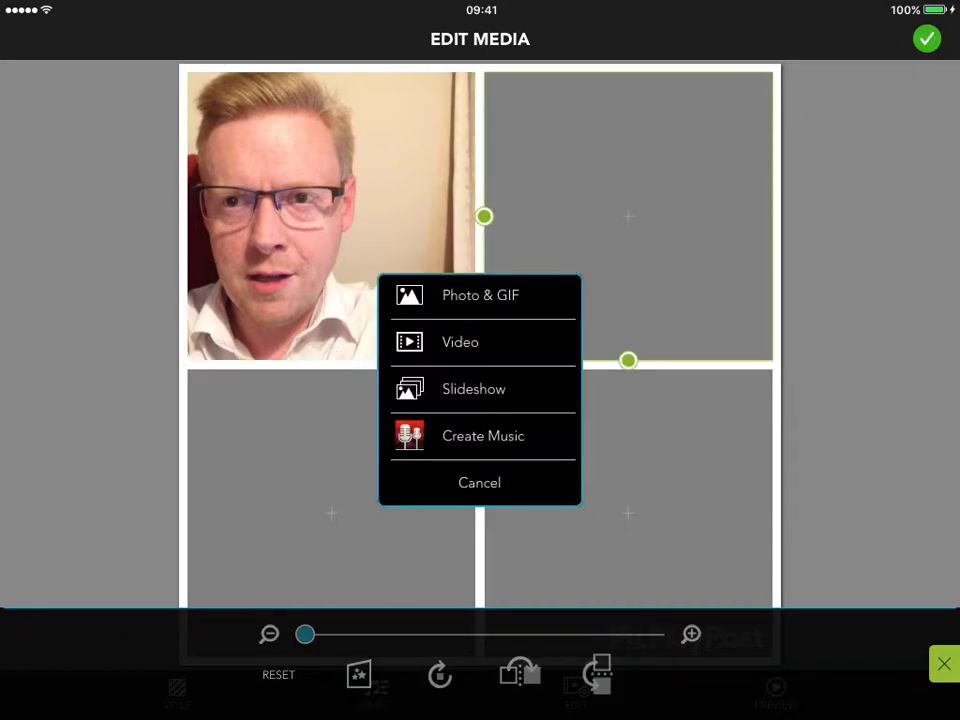
click(480, 295)
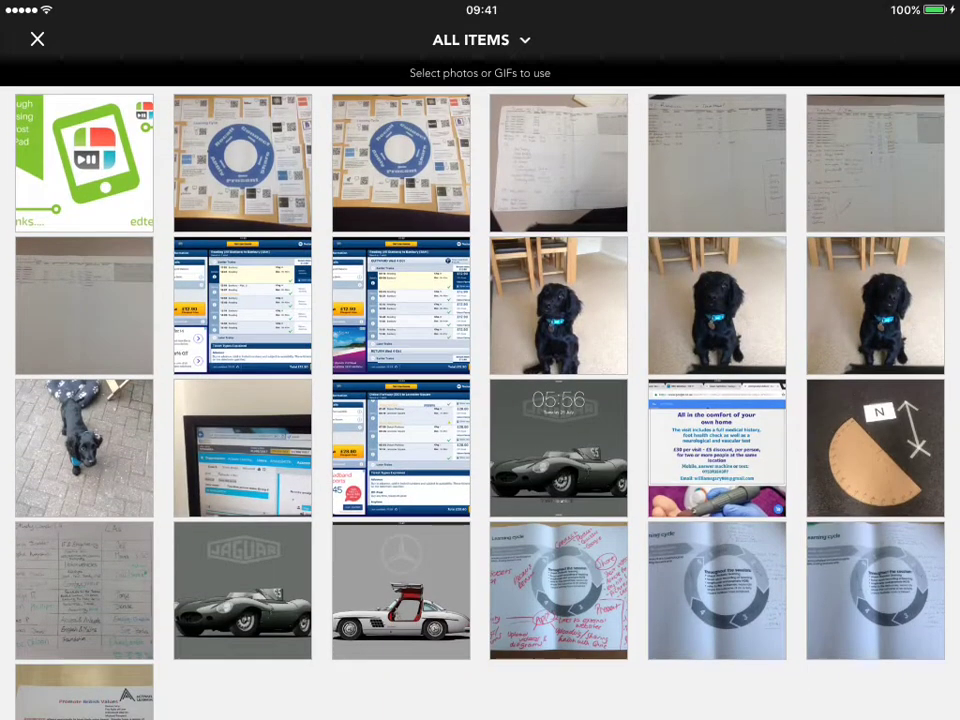
click(401, 448)
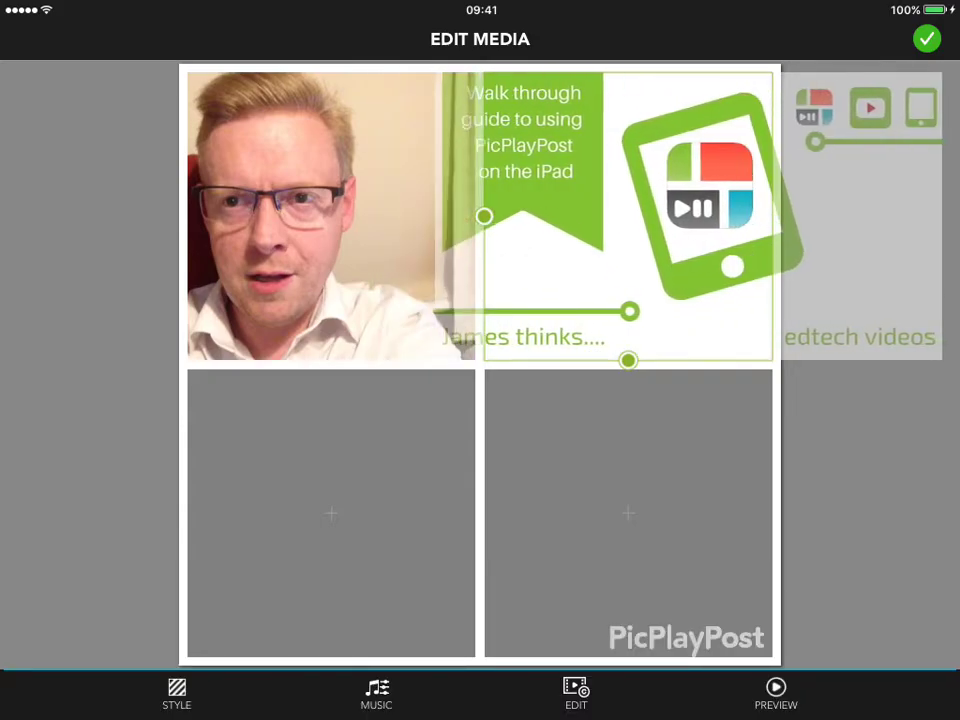
mouse_move(628, 200)
mouse_down()
mouse_move(685, 200)
mouse_move(641, 200)
mouse_move(665, 200)
mouse_up()
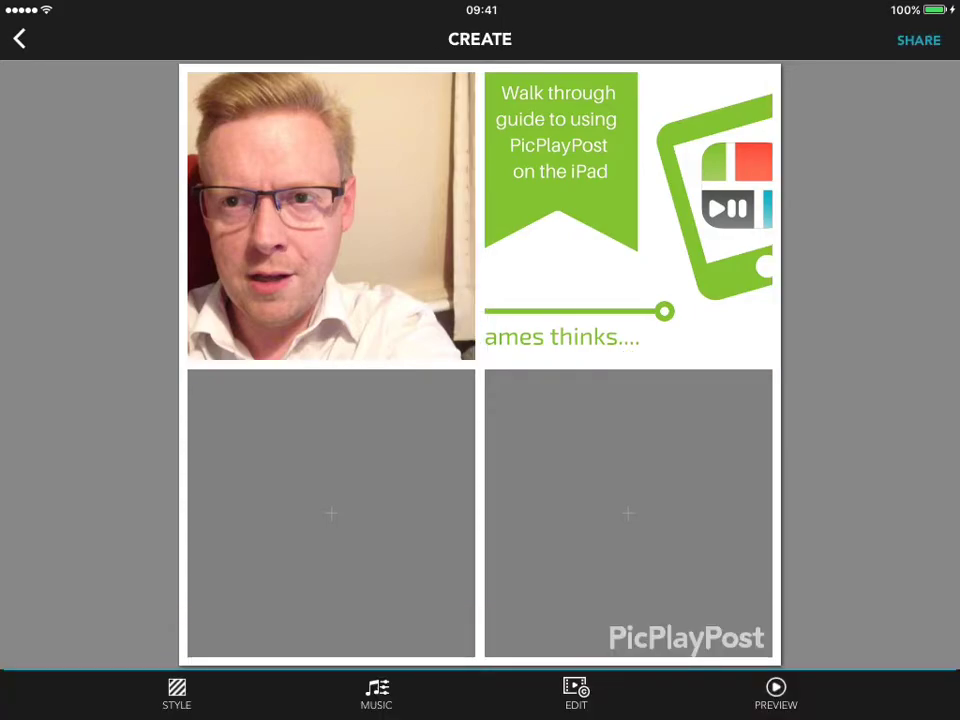
click(331, 513)
Load the 00:15 microphone-on-desk video into the bottom-left square
click(460, 342)
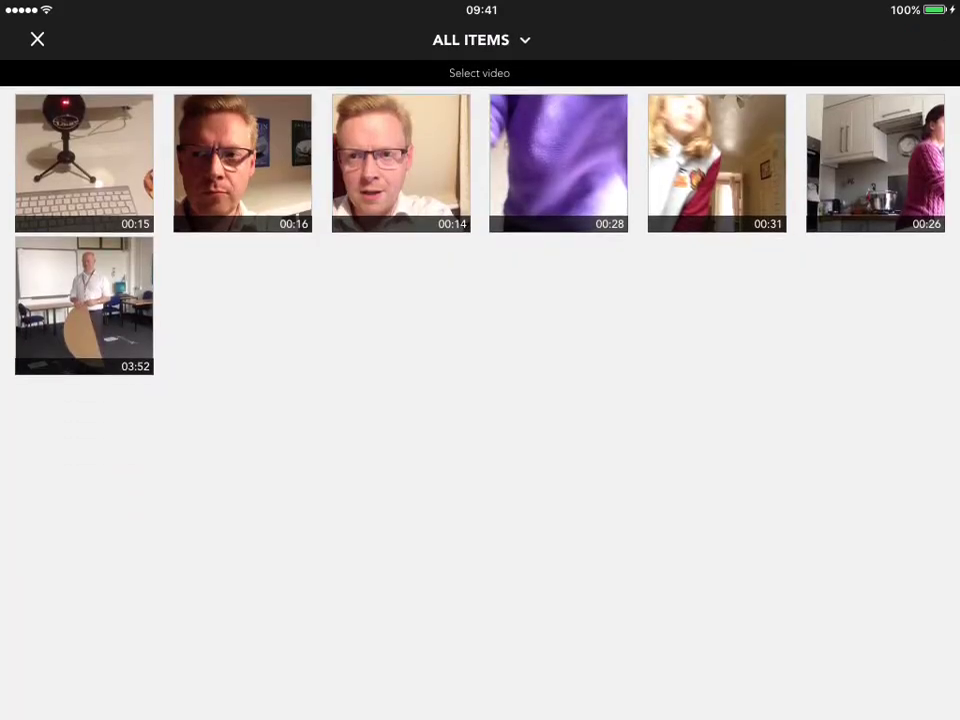
click(242, 163)
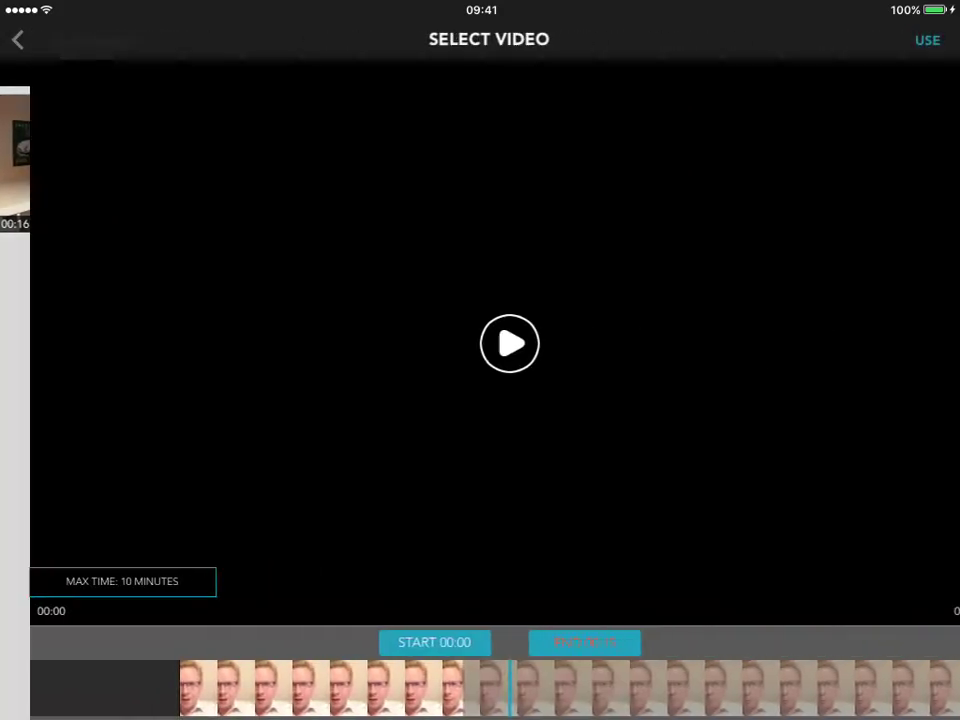
click(17, 39)
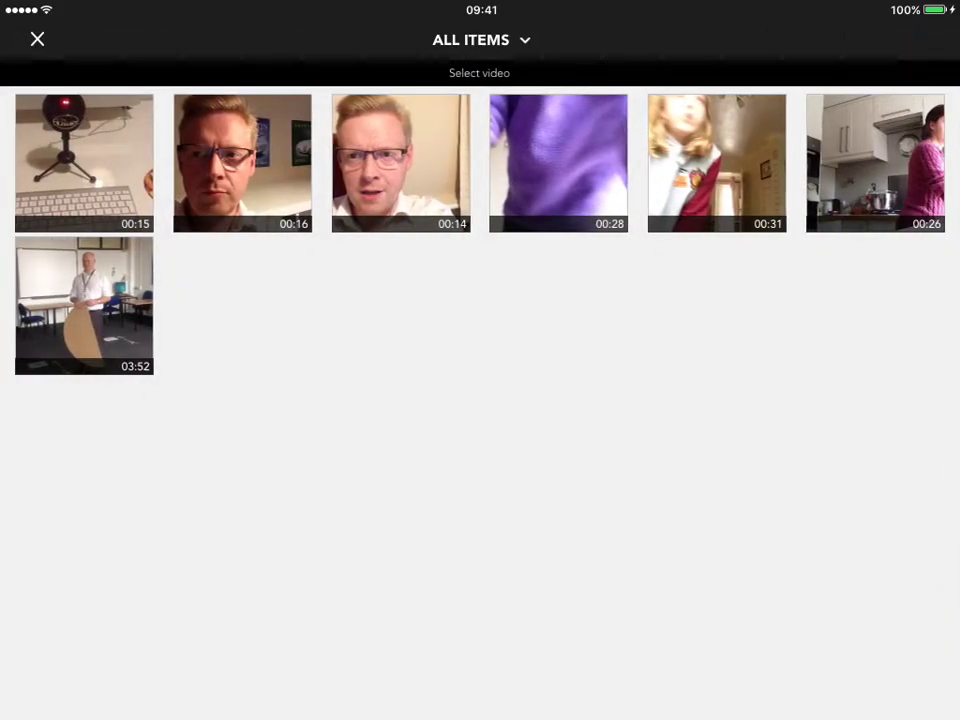
click(81, 161)
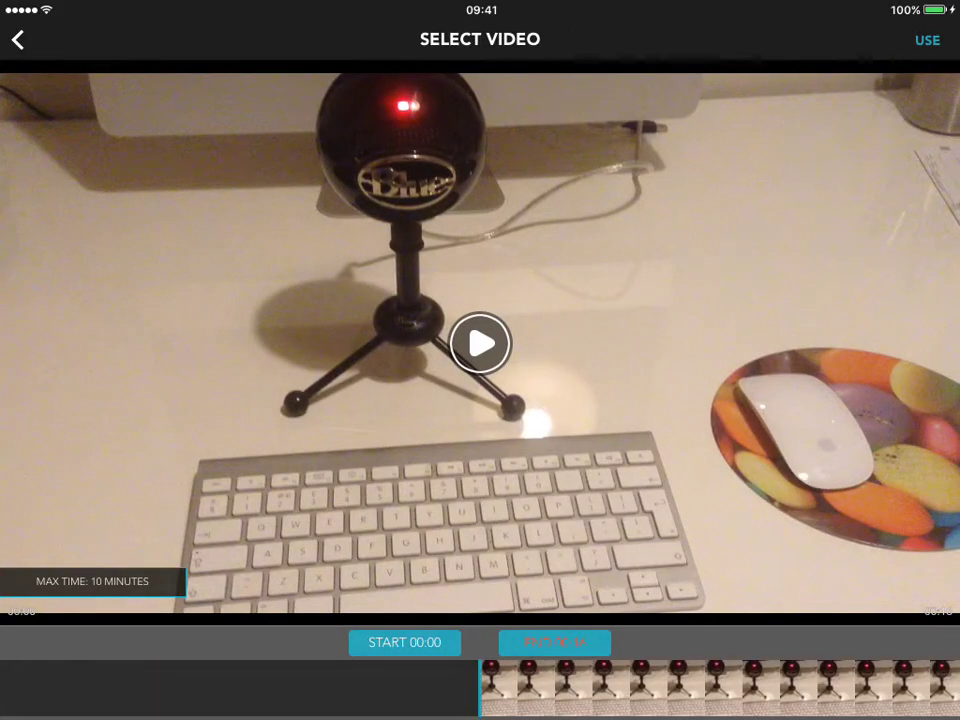
click(927, 40)
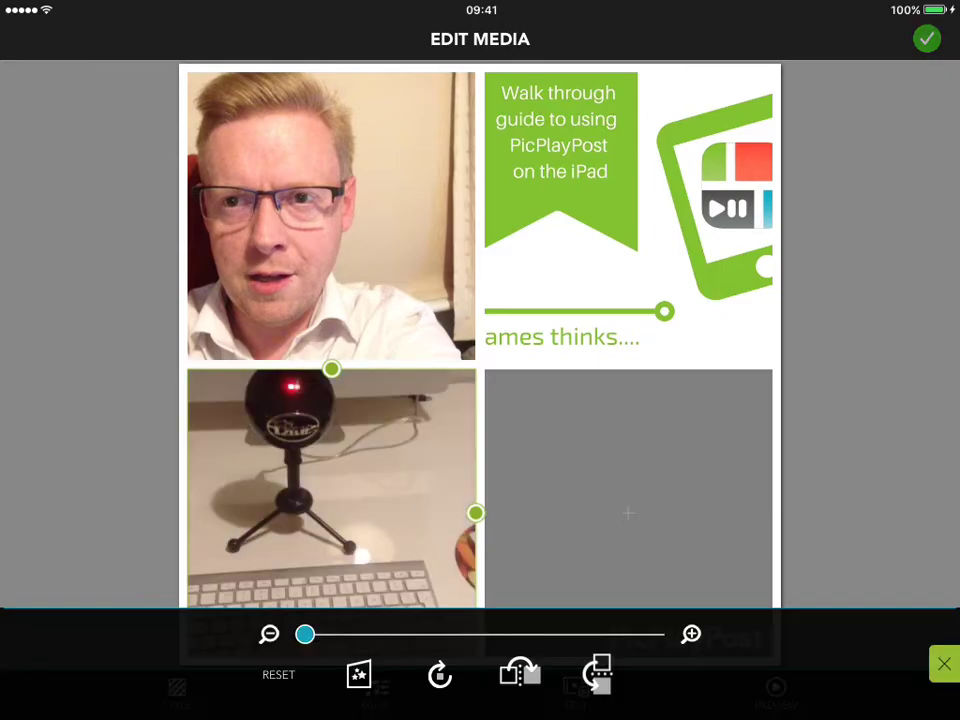
click(628, 513)
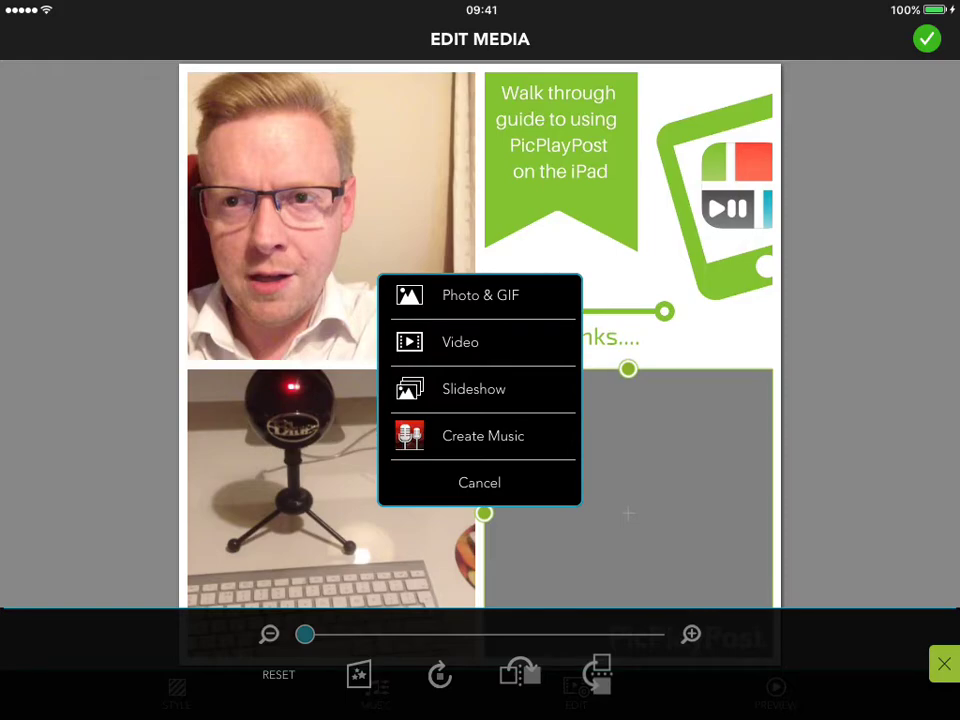
Preview the 00:16 video for the bottom-right square, then back out without using it
click(460, 342)
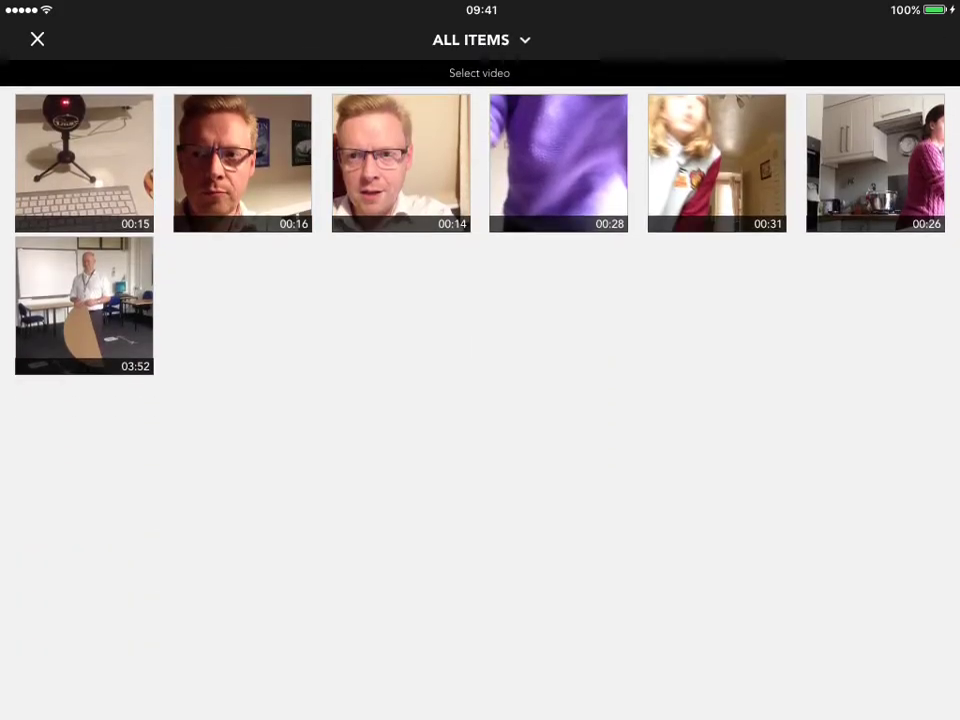
click(242, 162)
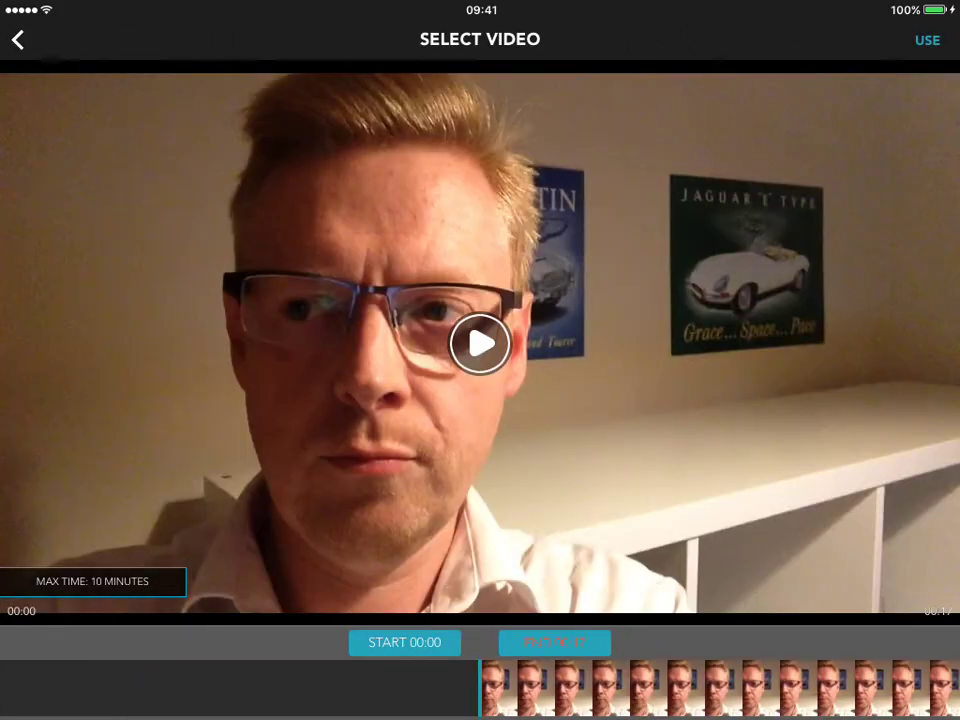
click(17, 39)
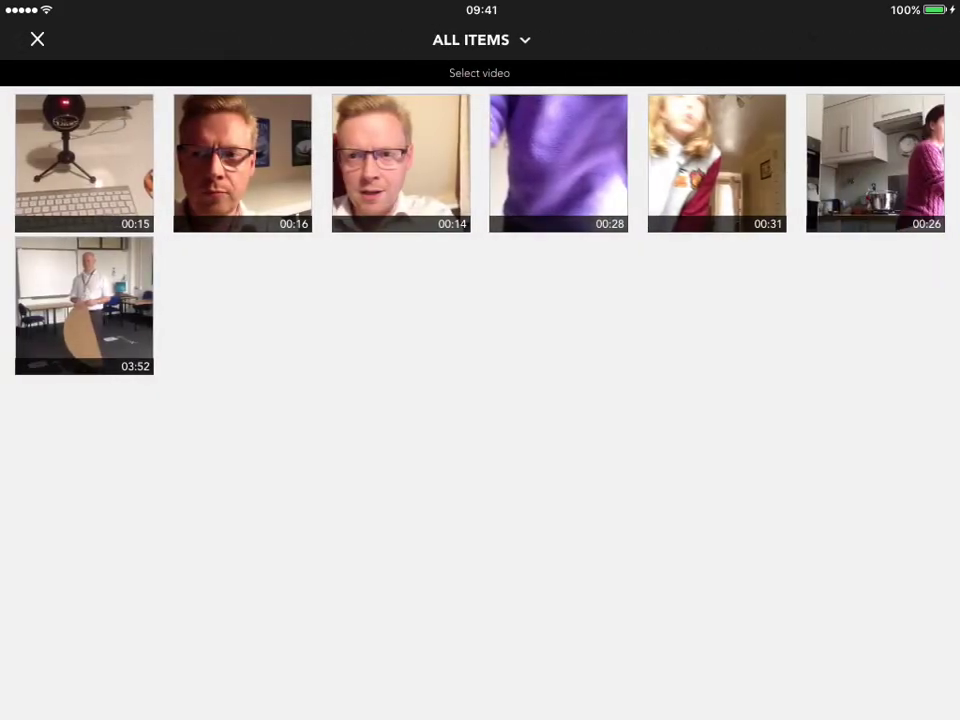
click(37, 39)
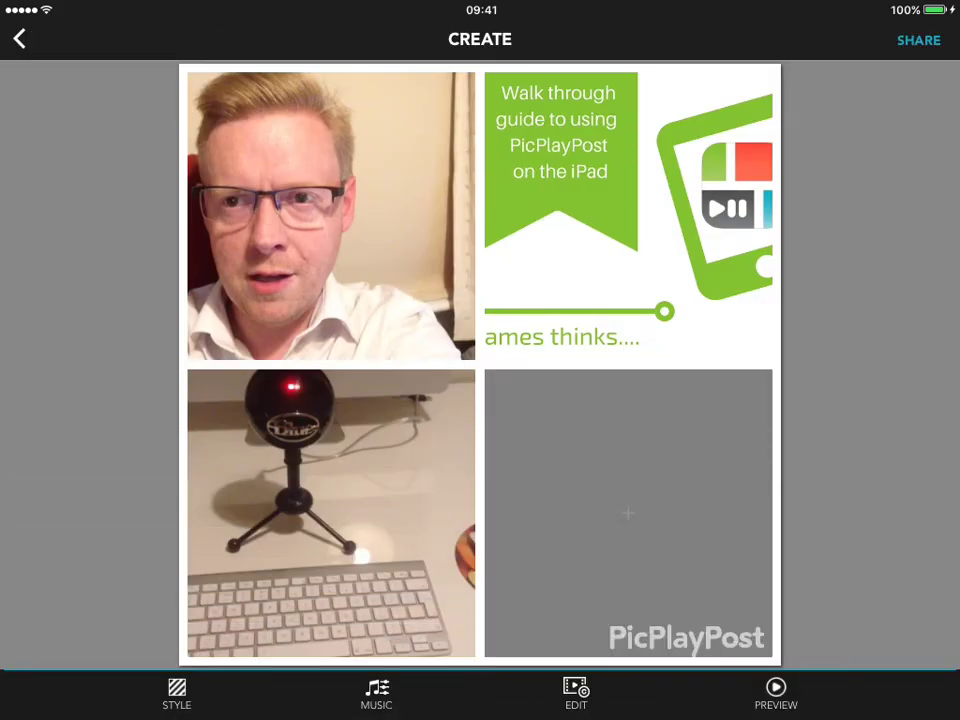
Put the guide graphic in the bottom-right square, dragged left to show the green tablet logo
click(628, 513)
click(480, 295)
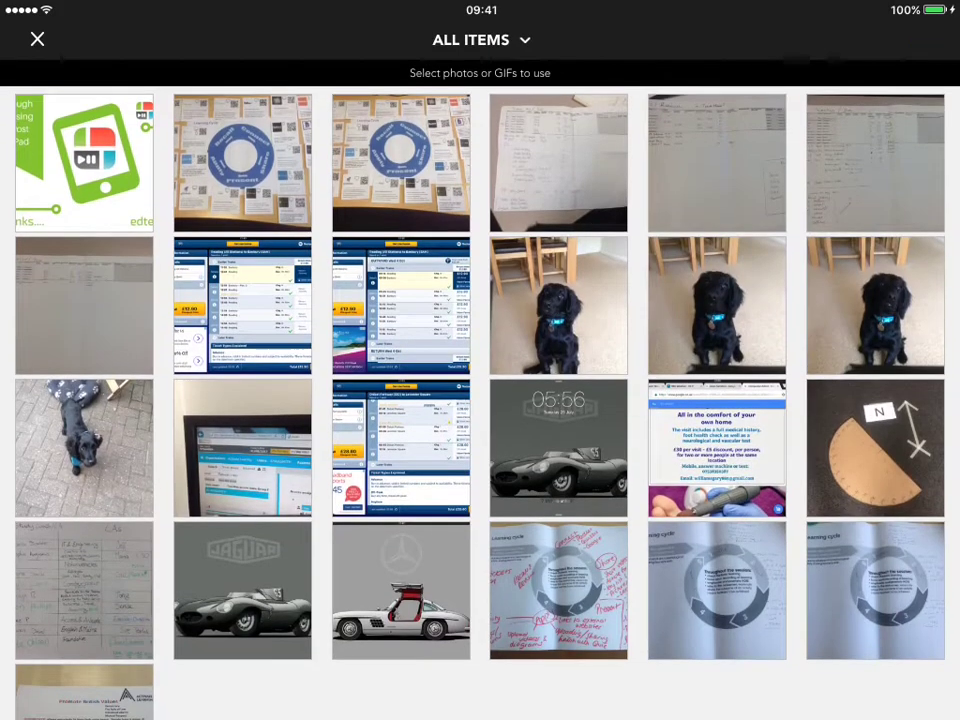
click(37, 36)
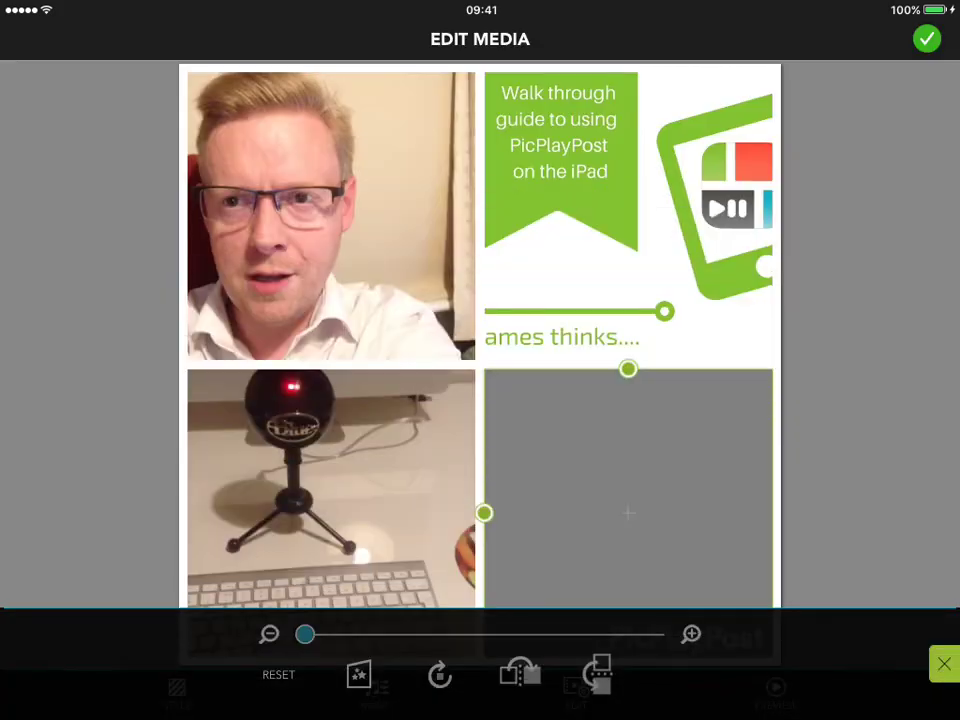
mouse_move(650, 480)
mouse_down()
mouse_move(570, 480)
mouse_move(590, 480)
mouse_up()
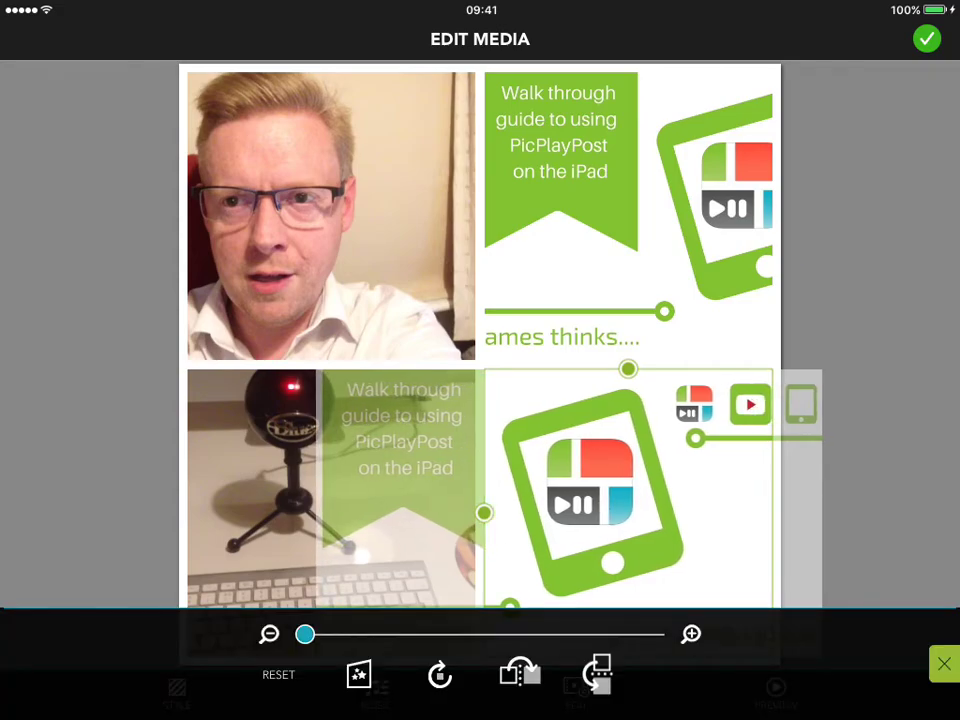
click(927, 38)
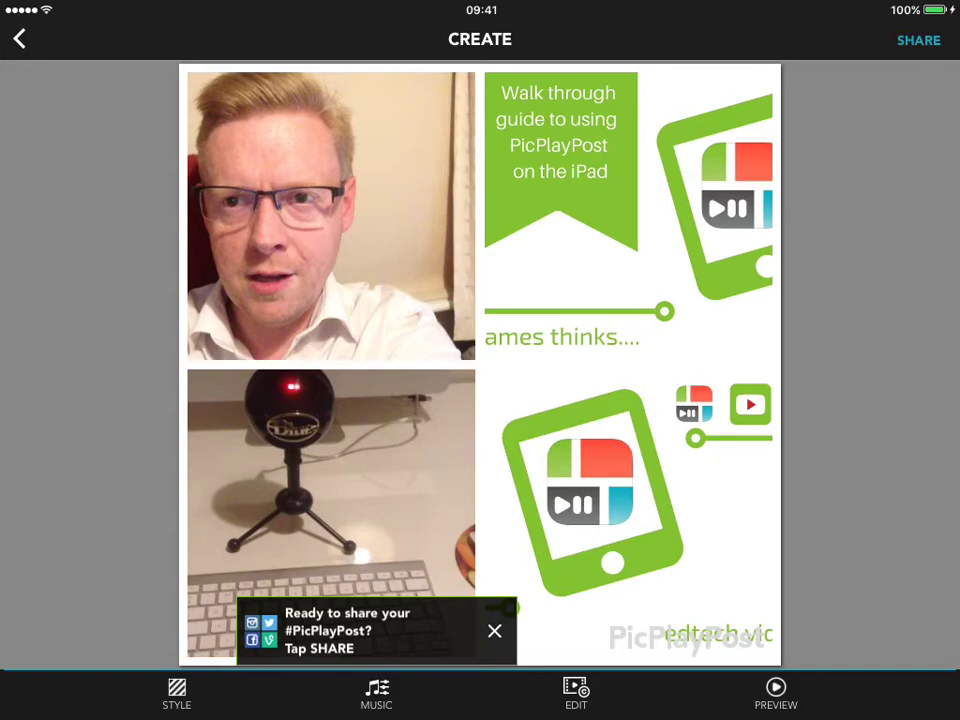
Render the collage preview, then begin sharing to reach the Watermark dialog
click(776, 692)
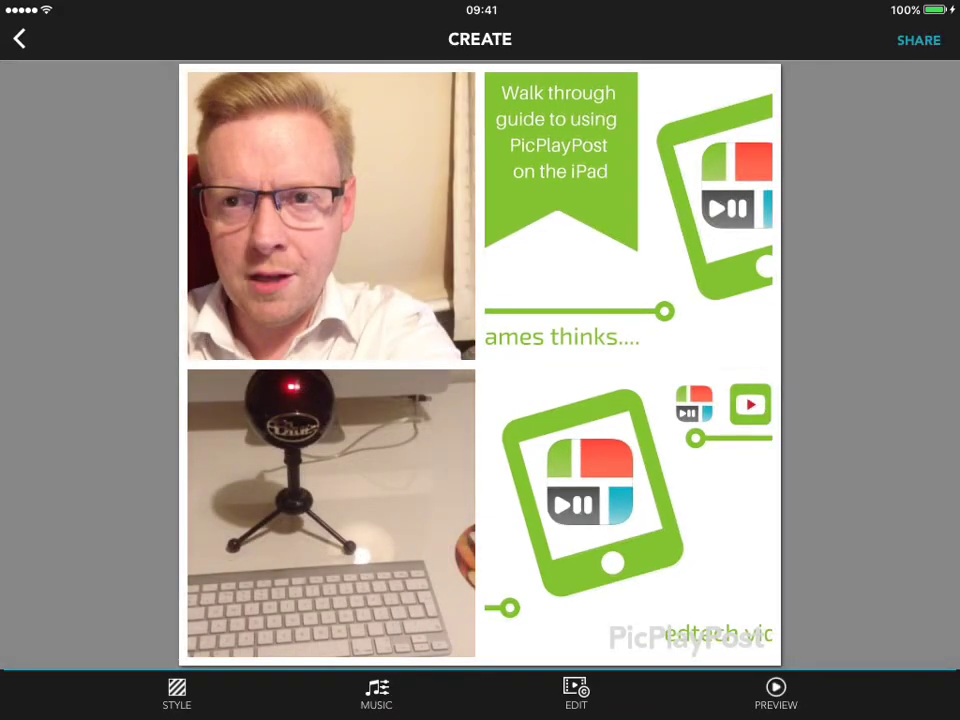
click(918, 40)
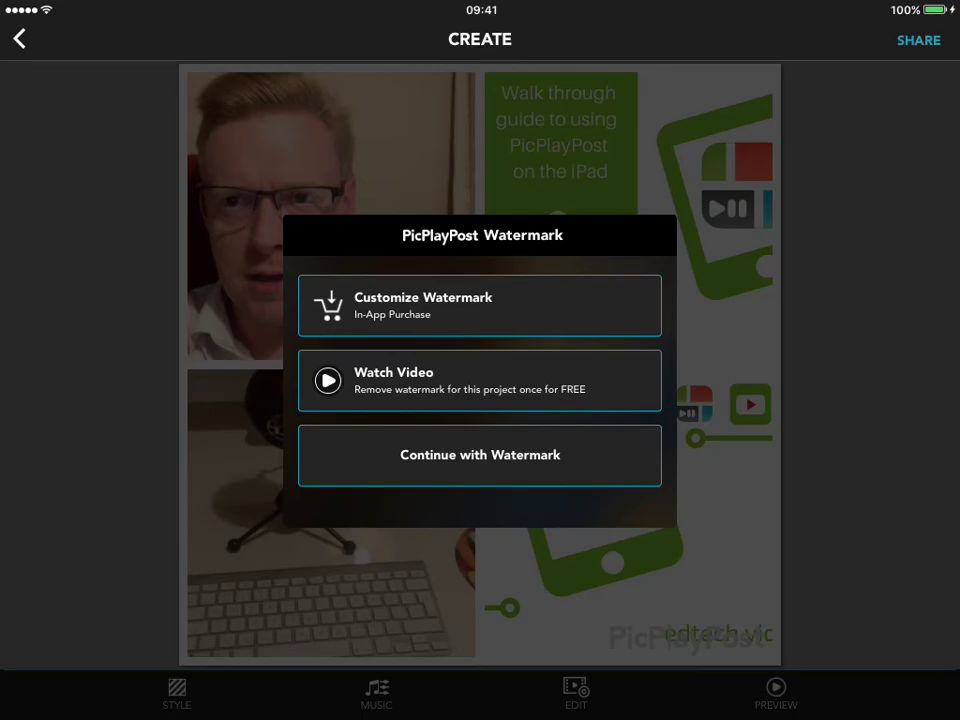
Choose Continue with Watermark to reach the share destinations menu
click(480, 455)
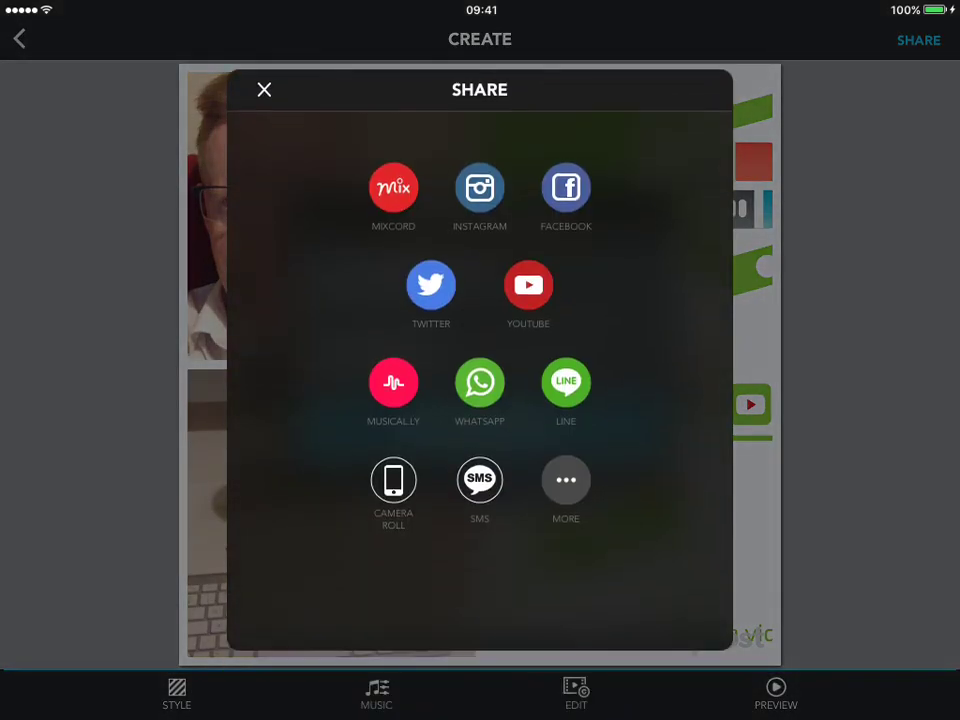